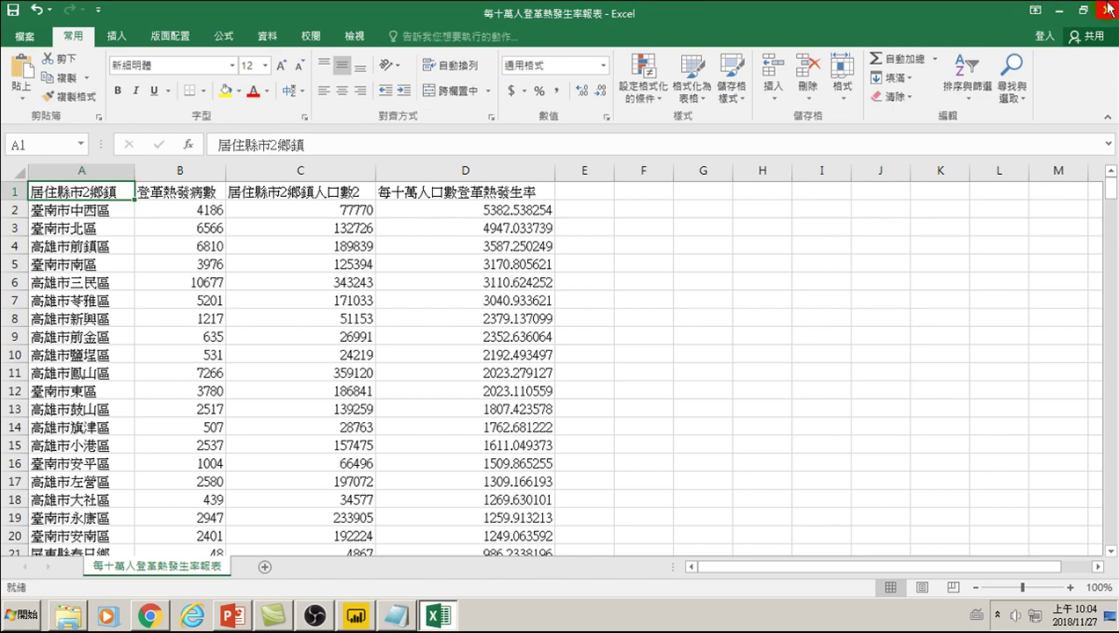
Close the Excel dengue incidence-rate workbook without saving and return to the Power BI report.
left_click(1106, 10)
left_click(558, 324)
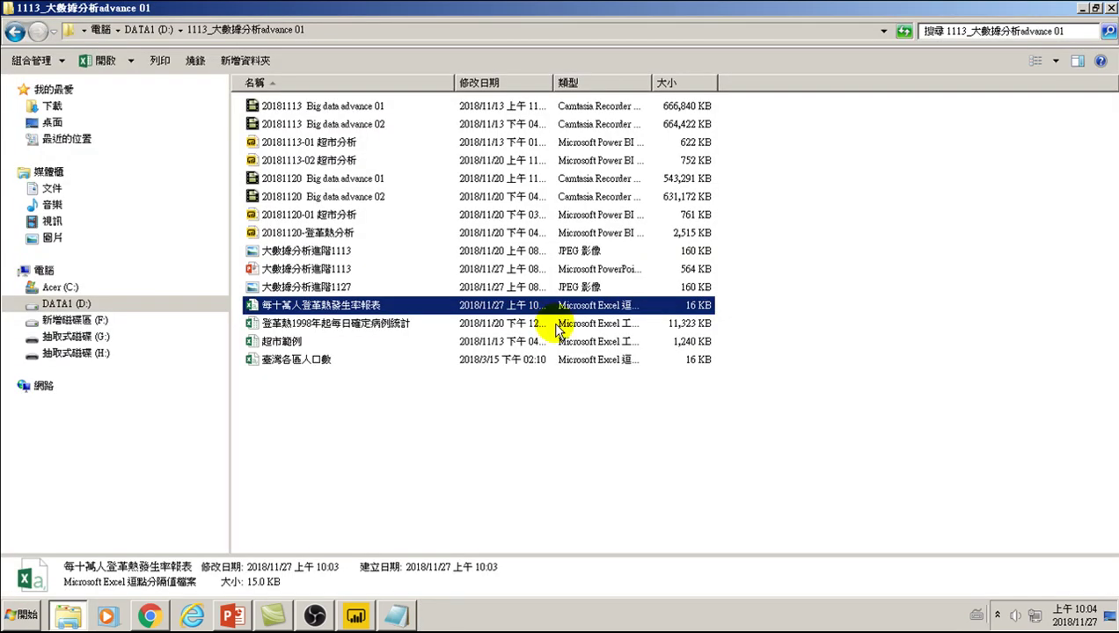
left_click(367, 614)
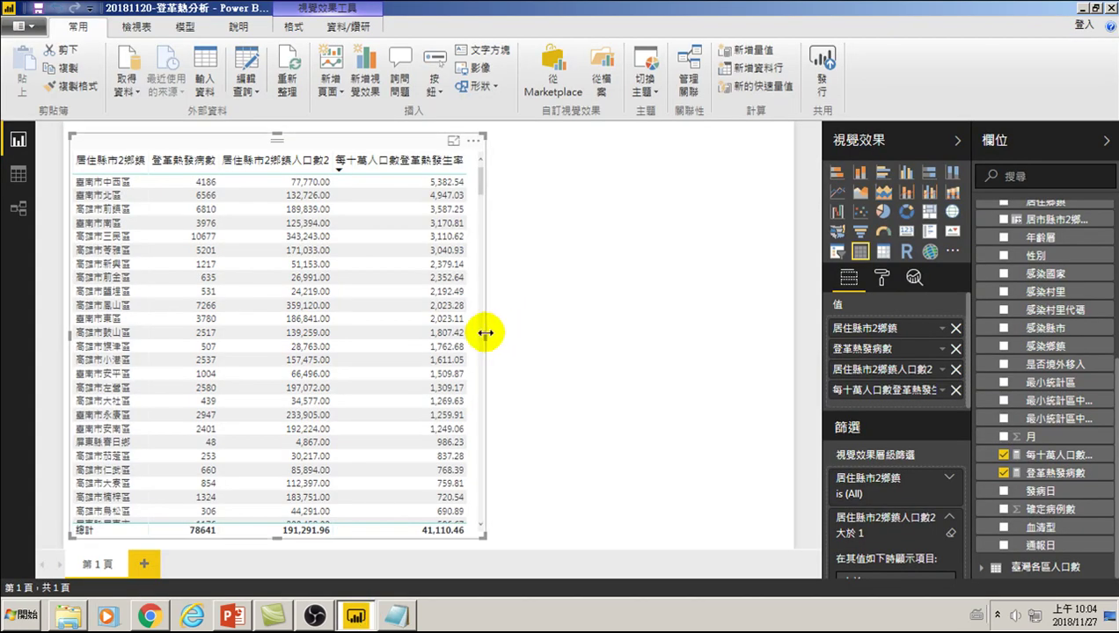
Widen the table visual so all four columns, including 每十萬人口數登革熱發生率, show in full.
left_click_drag(485, 336, 434, 335)
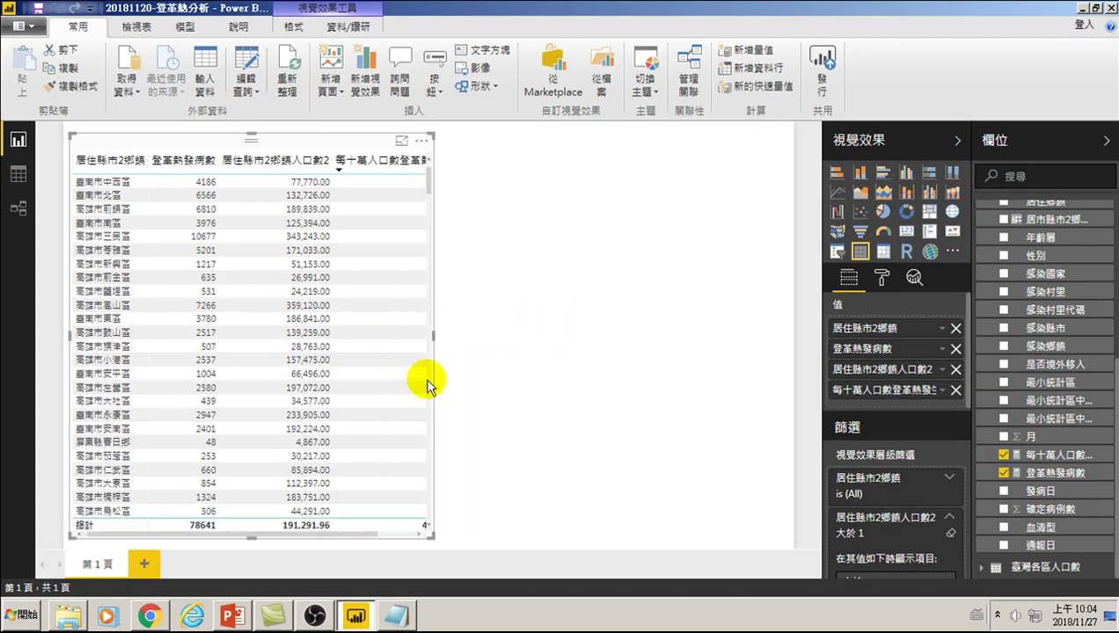
left_click(350, 532)
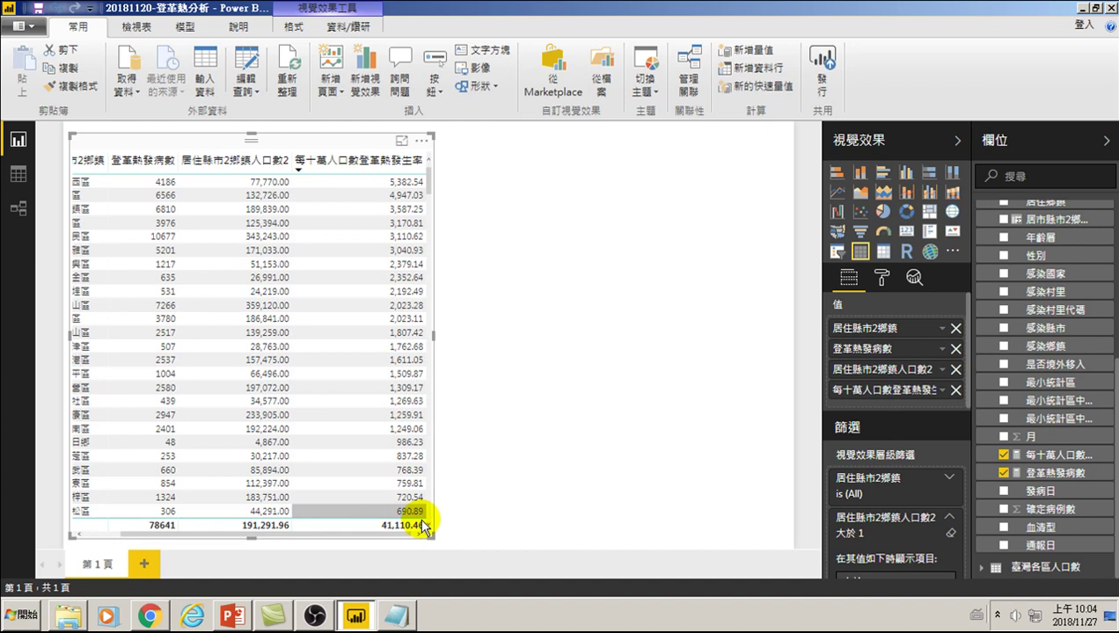
left_click(356, 532)
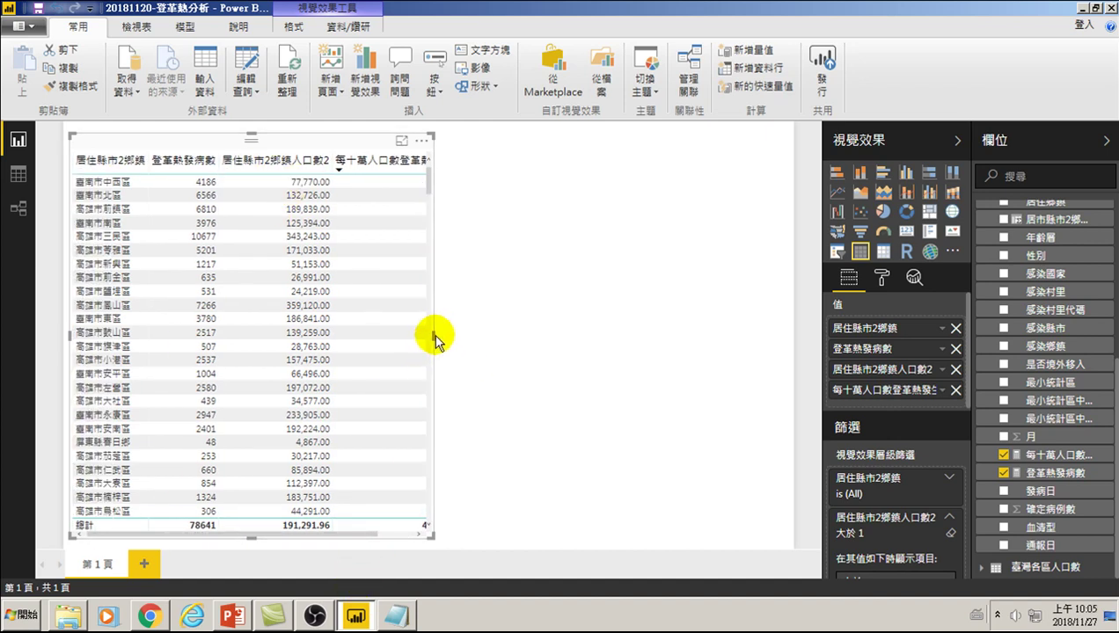
left_click_drag(432, 335, 497, 337)
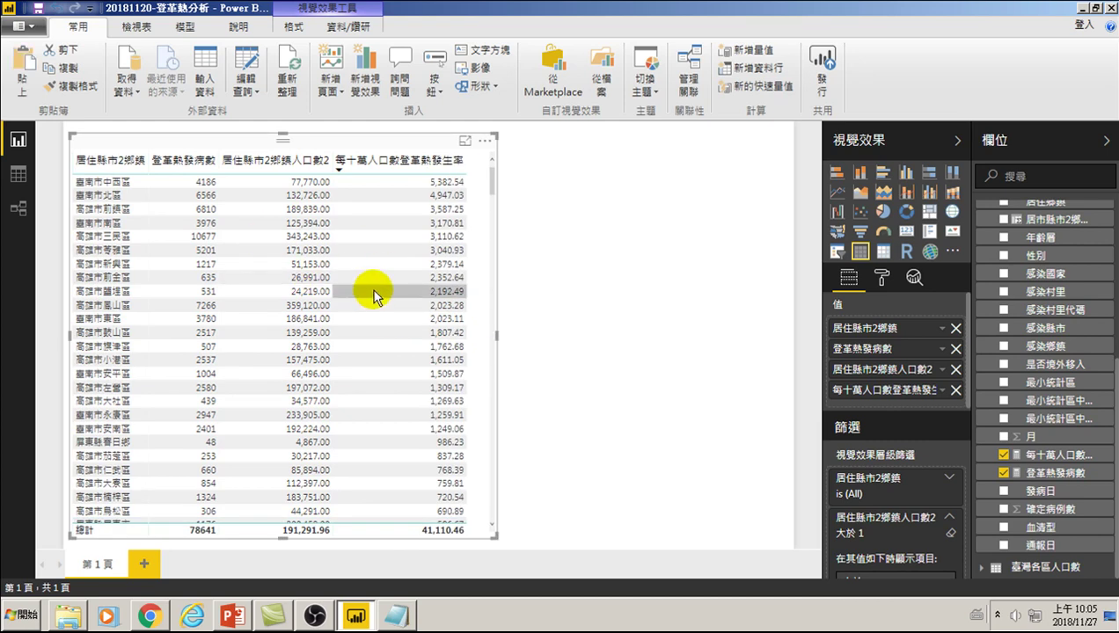
left_click(569, 197)
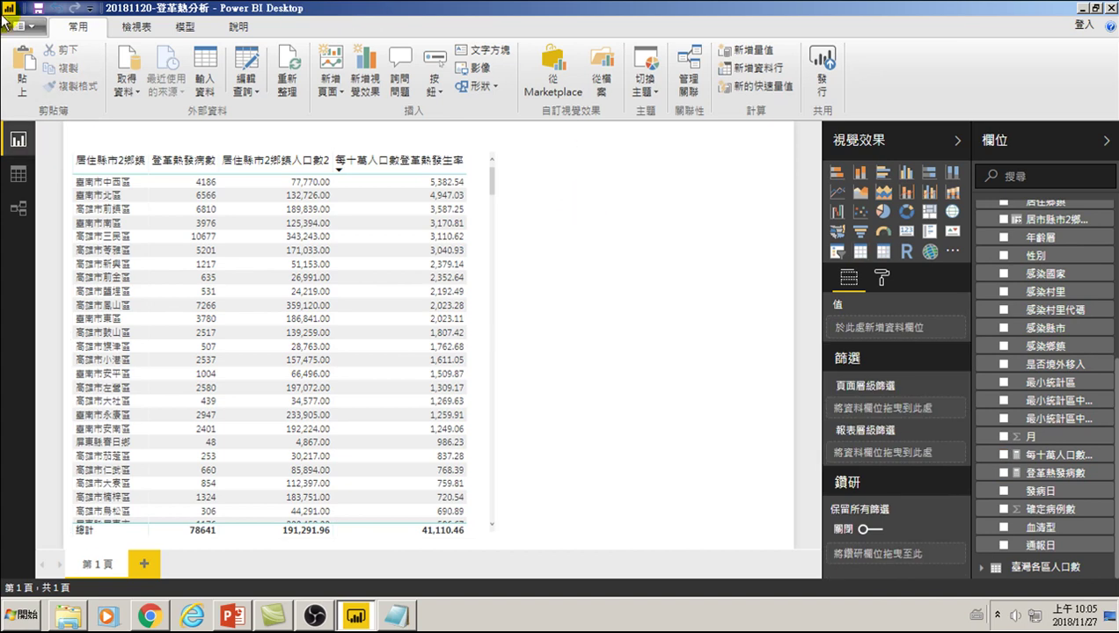
Paste a copy of the table visual and place it, narrowed, to the right of the original.
left_click(22, 72)
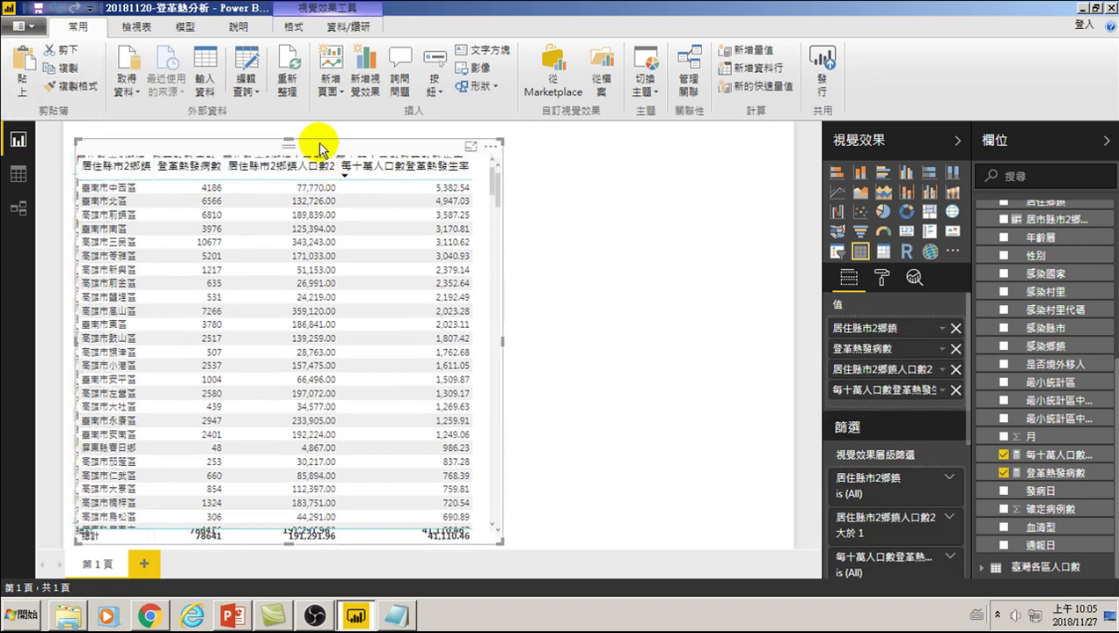
left_click_drag(315, 148, 606, 133)
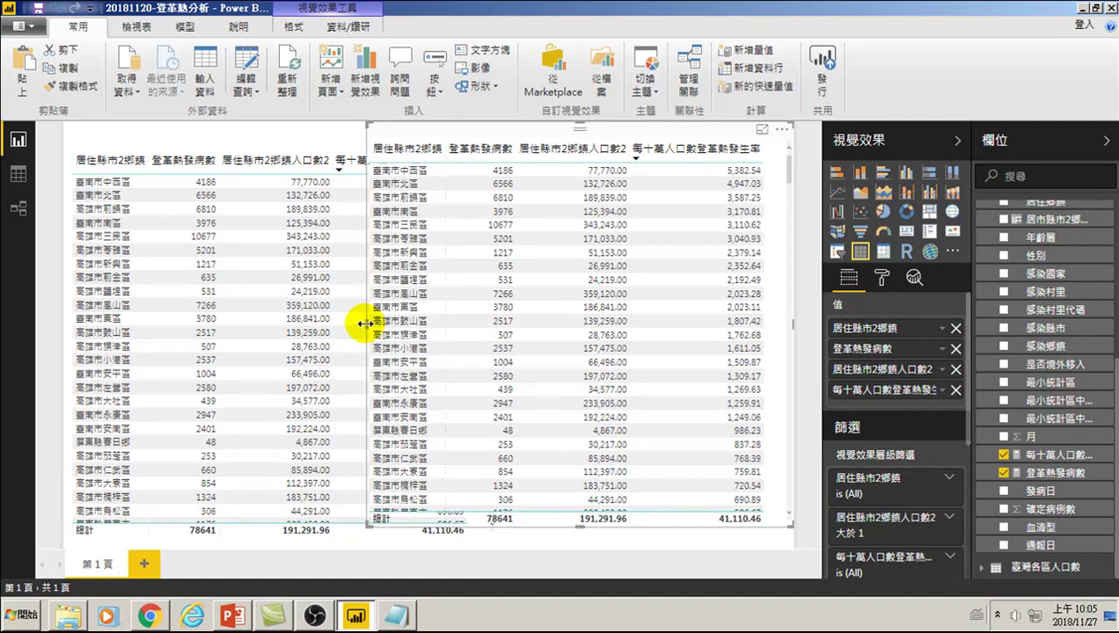
left_click_drag(367, 318, 507, 324)
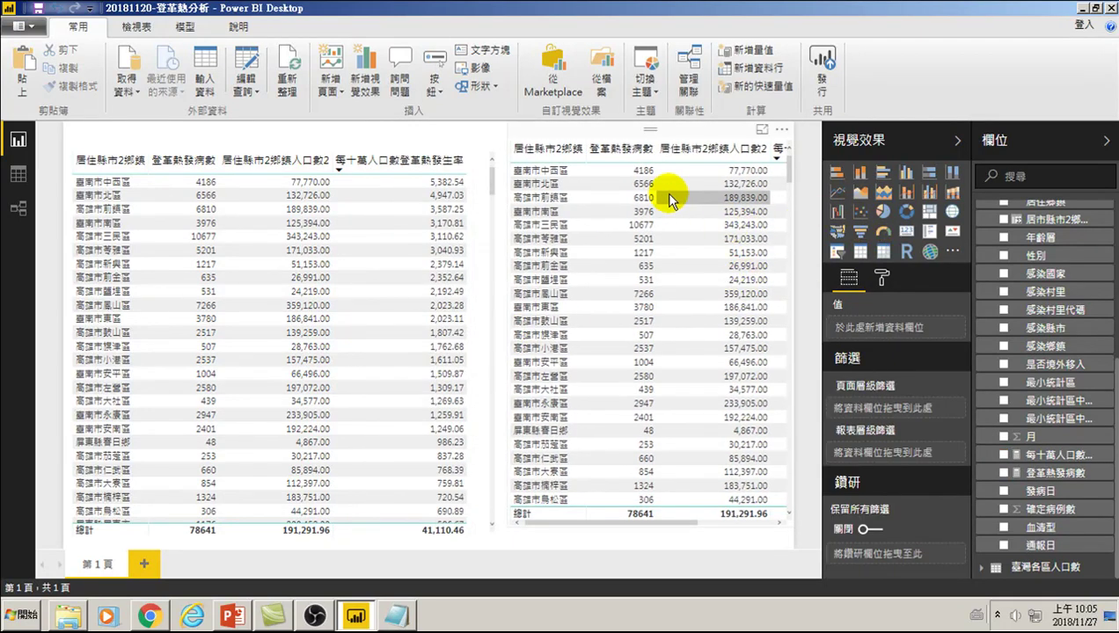
Remove 登革熱發病數 and 居住縣市2鄉鎮人口數2 from the copied table's Values.
left_click(699, 130)
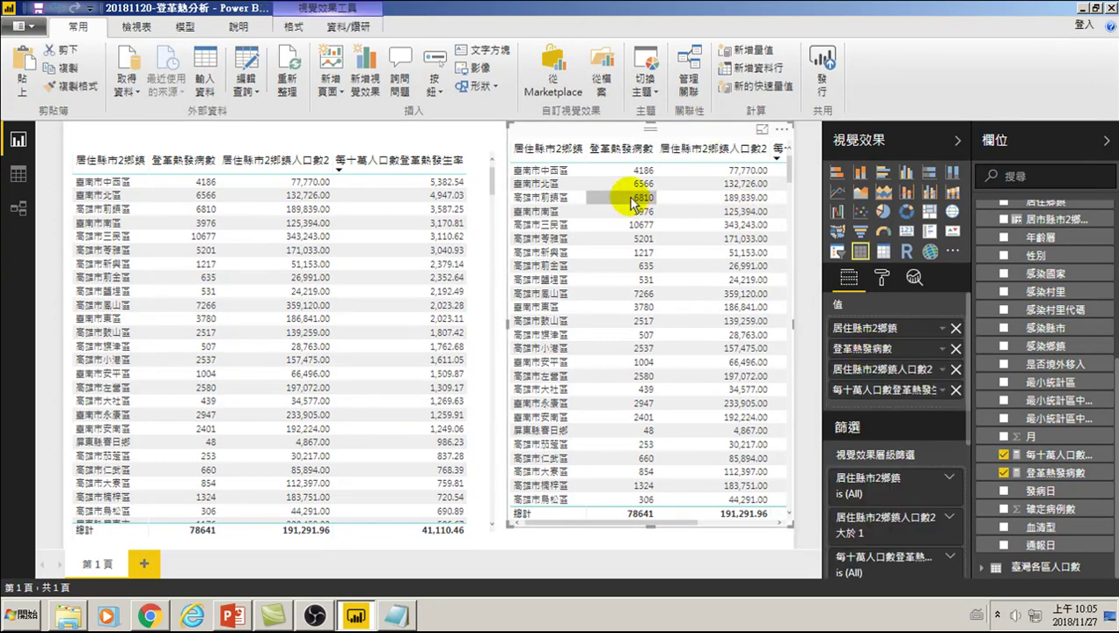
left_click(953, 349)
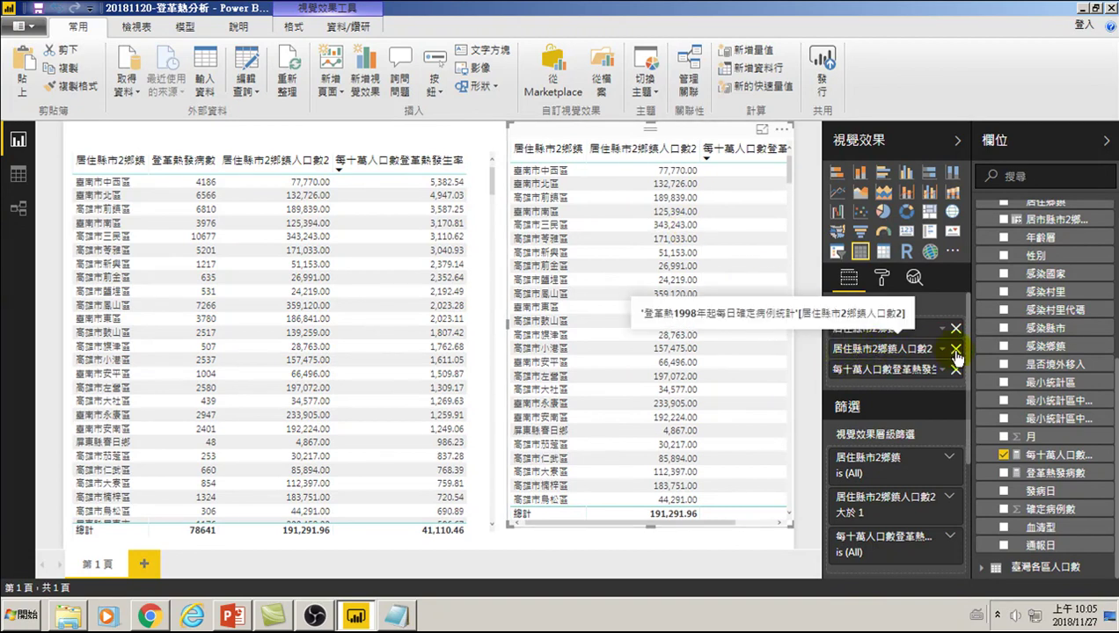
left_click(955, 350)
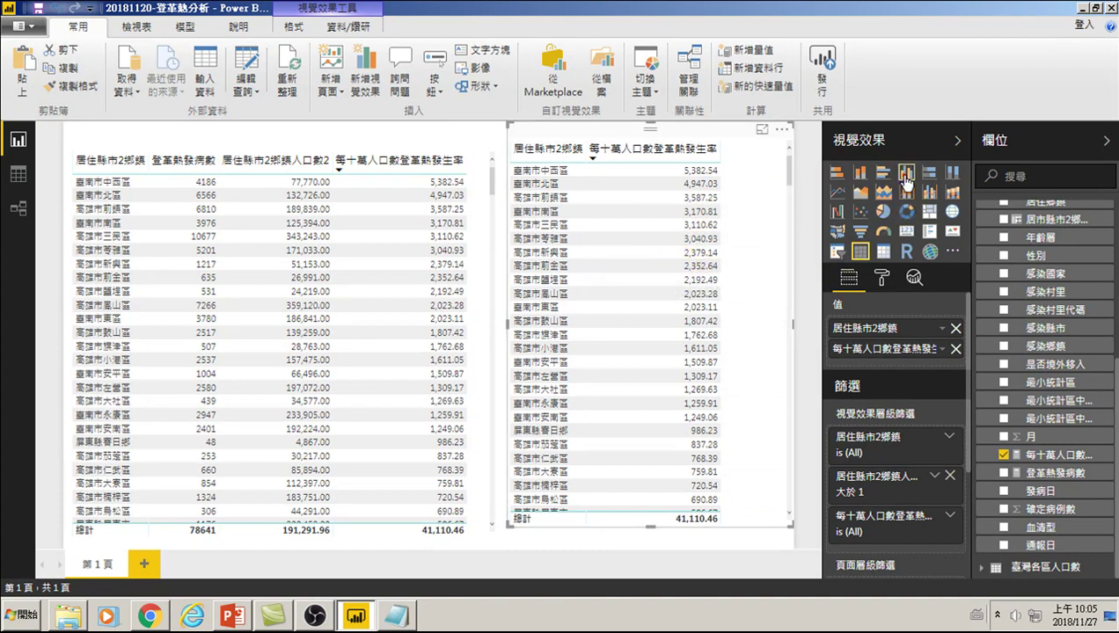
Convert the copied table into a column chart and turn on its data labels.
left_click(906, 174)
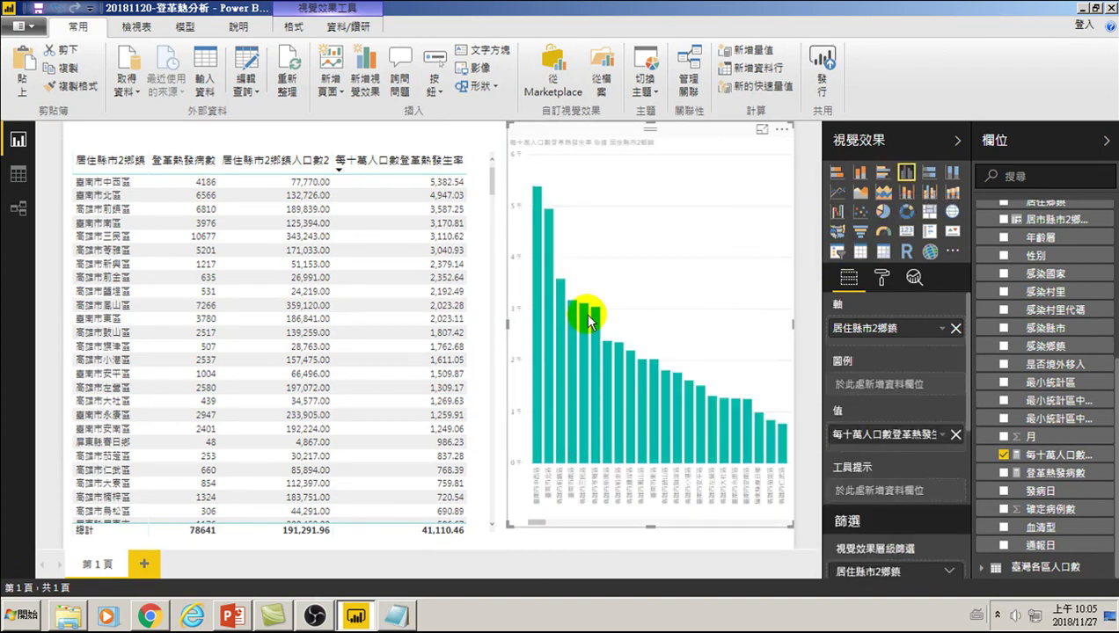
left_click(883, 277)
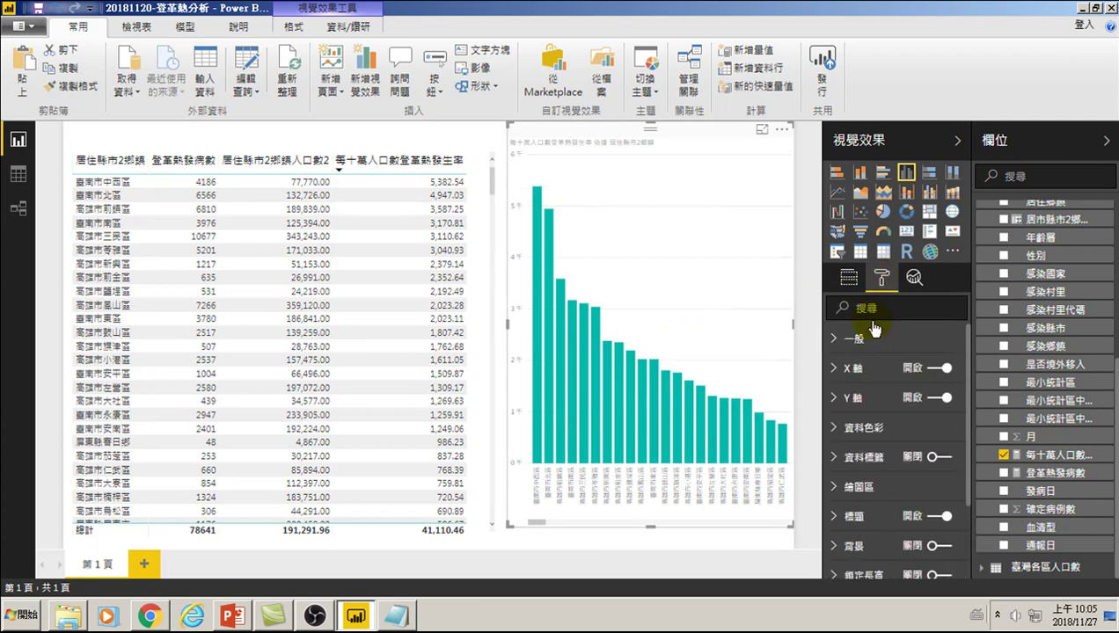
left_click(934, 458)
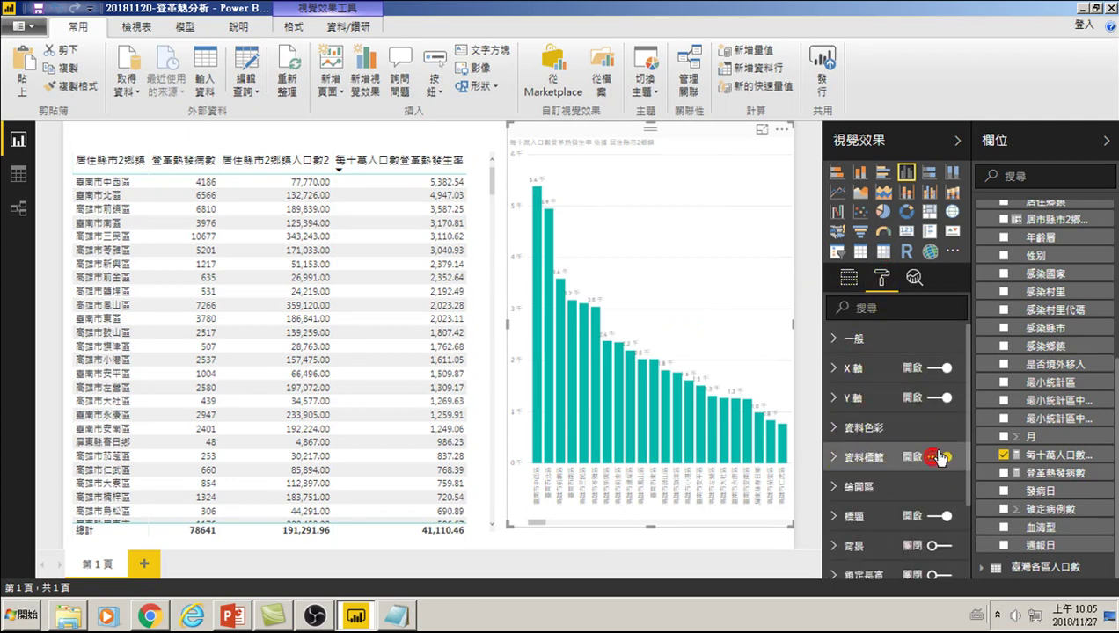
Enlarge the column chart's data label text to size 12.
left_click(836, 461)
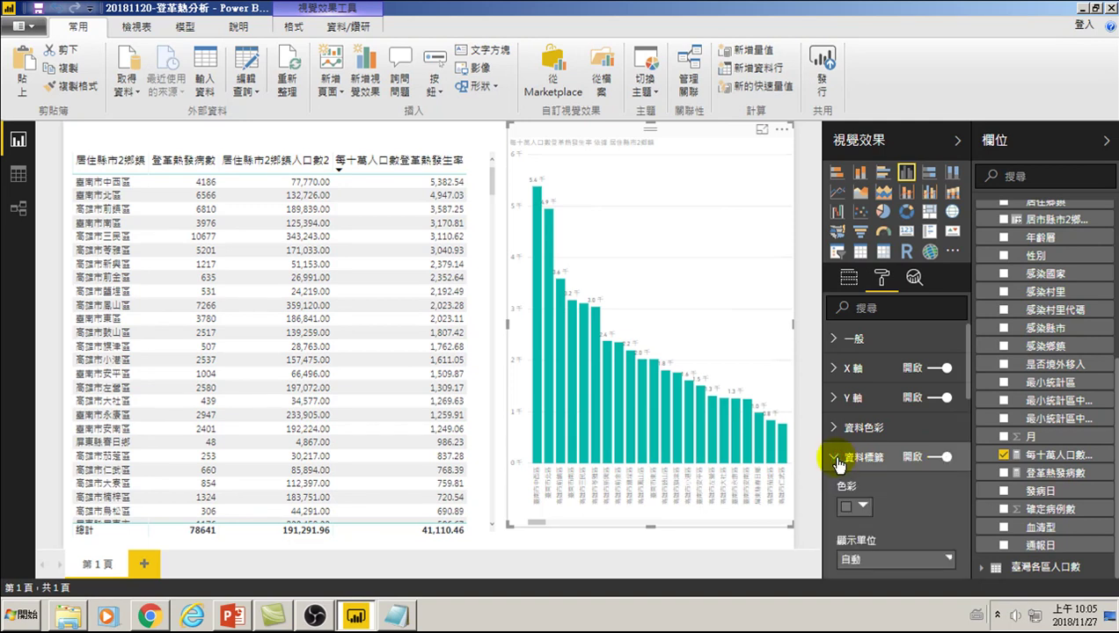
scroll(851, 491, "down", 3)
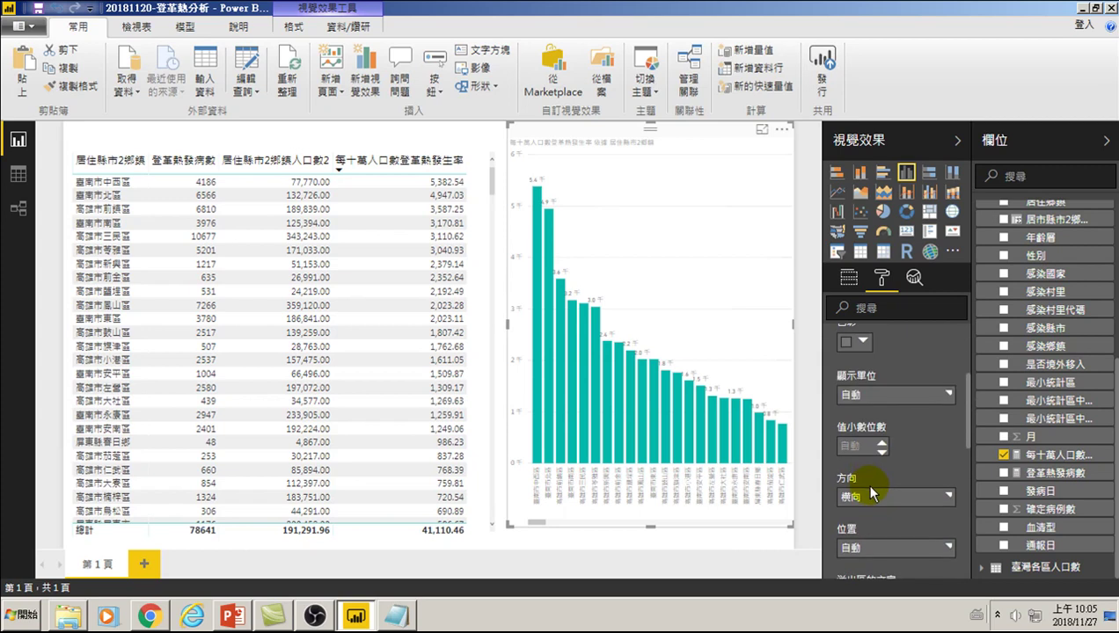
scroll(888, 510, "down", 3)
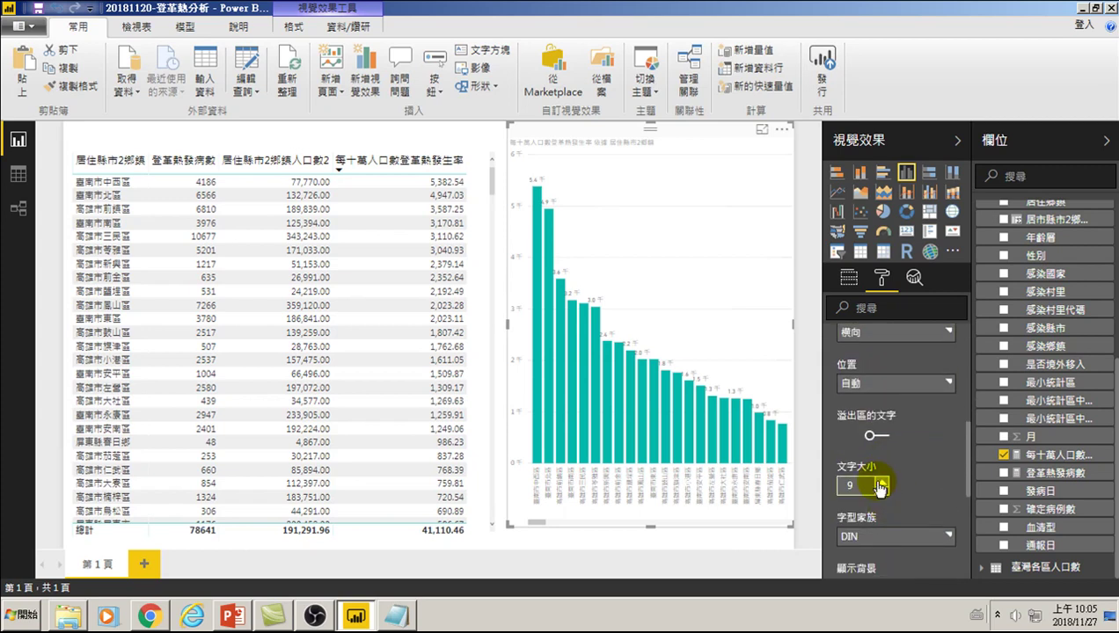
left_click(879, 482)
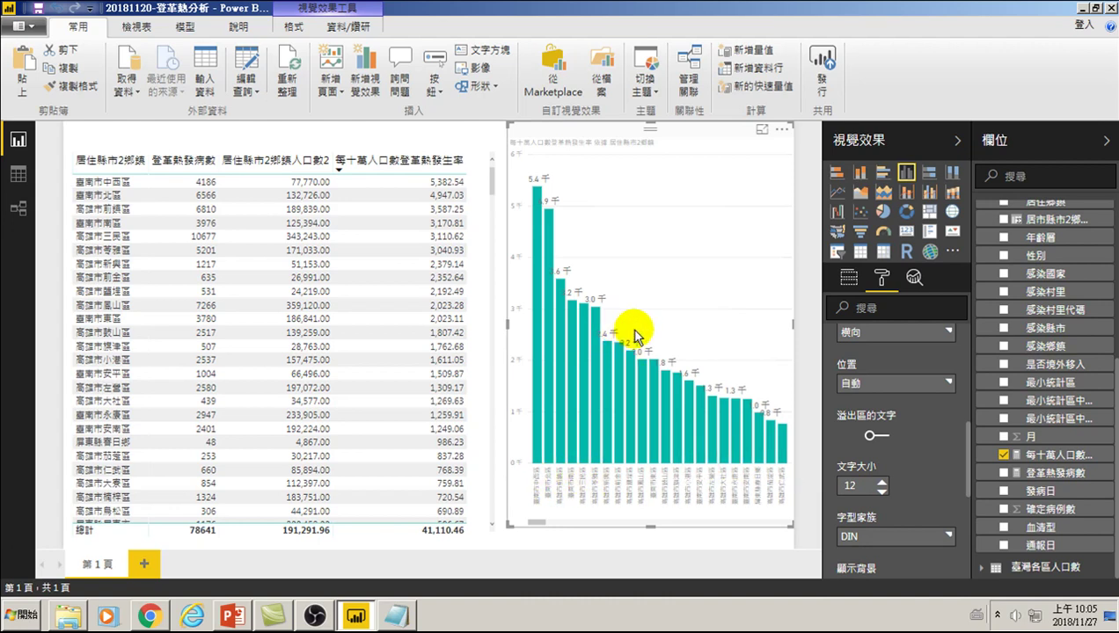
left_click(579, 352)
mouse_move(645, 365)
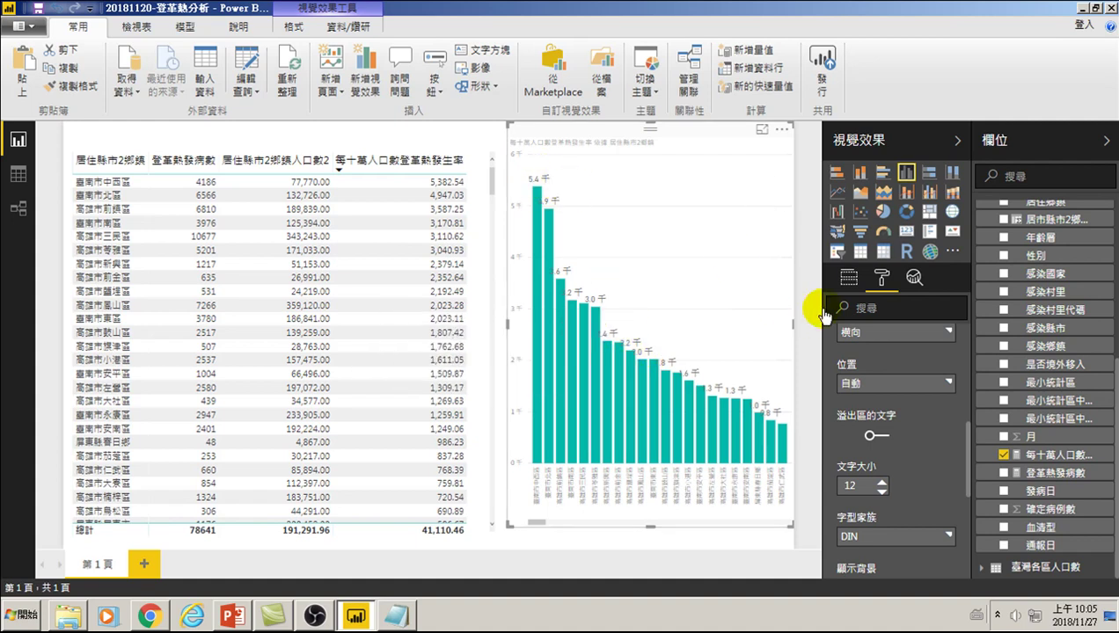
Show the column chart's Axis and Value field wells in the Visualizations pane.
left_click(848, 277)
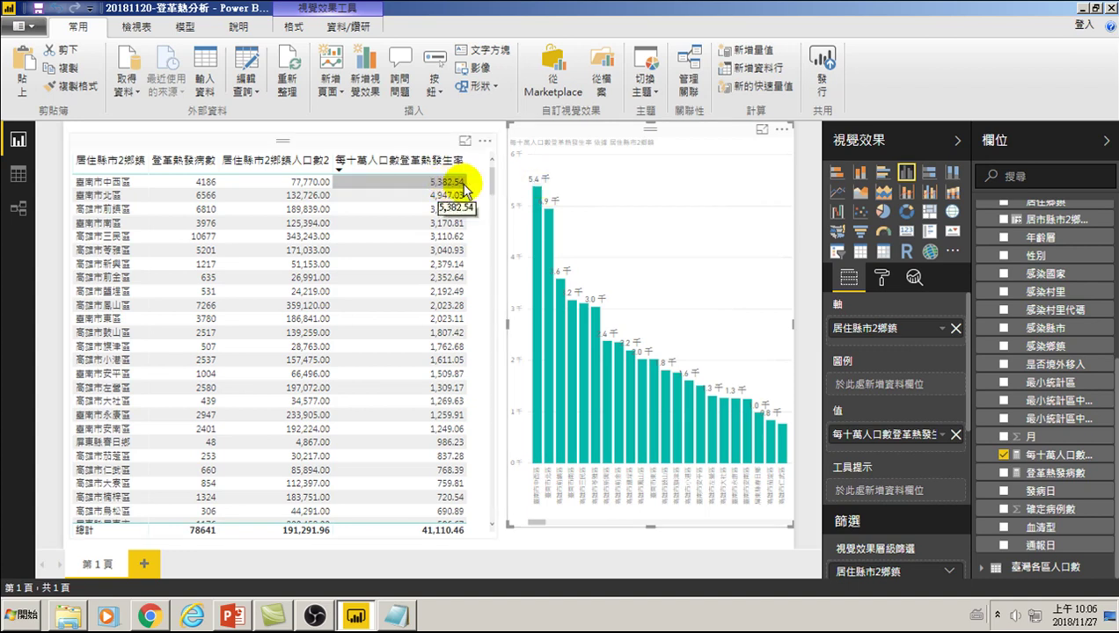
left_click_drag(874, 332, 581, 446)
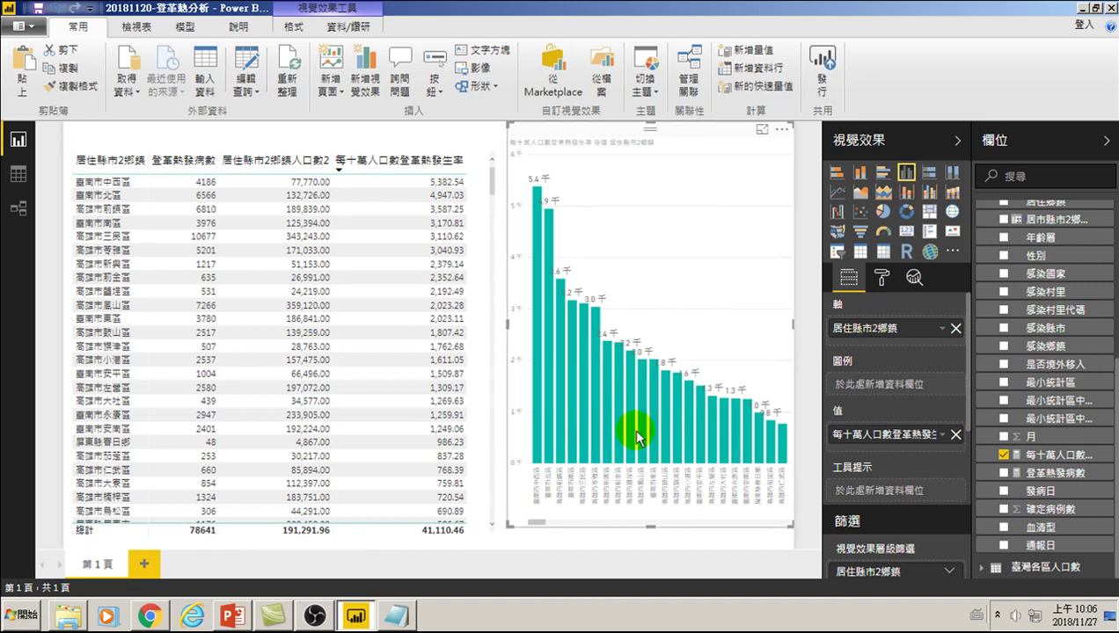
left_click_drag(637, 432, 533, 458)
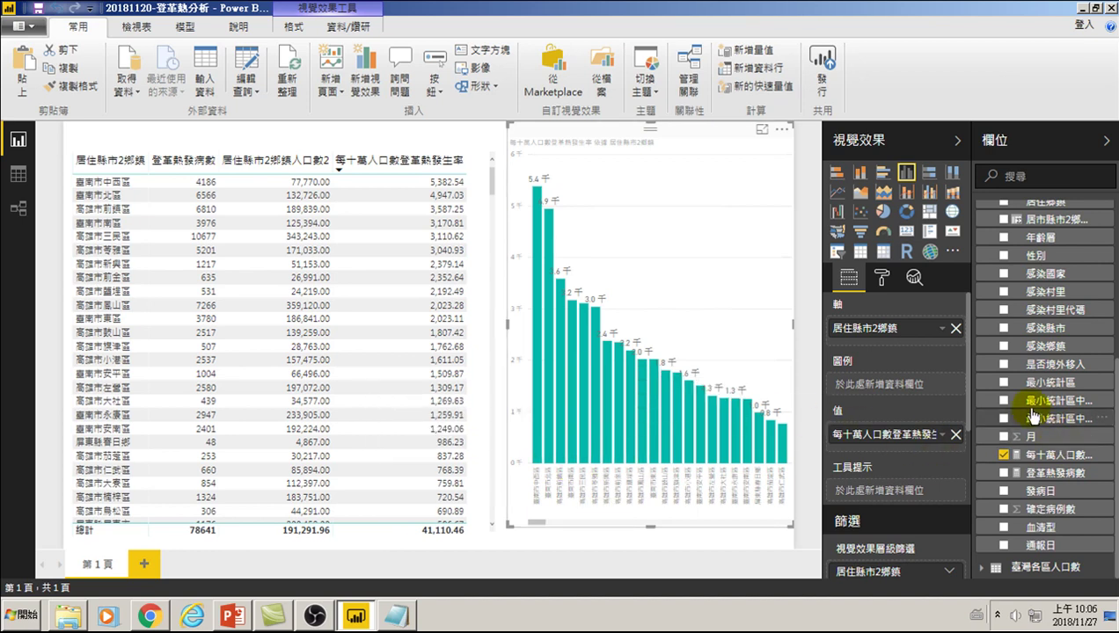
scroll(1035, 406, "up", 2)
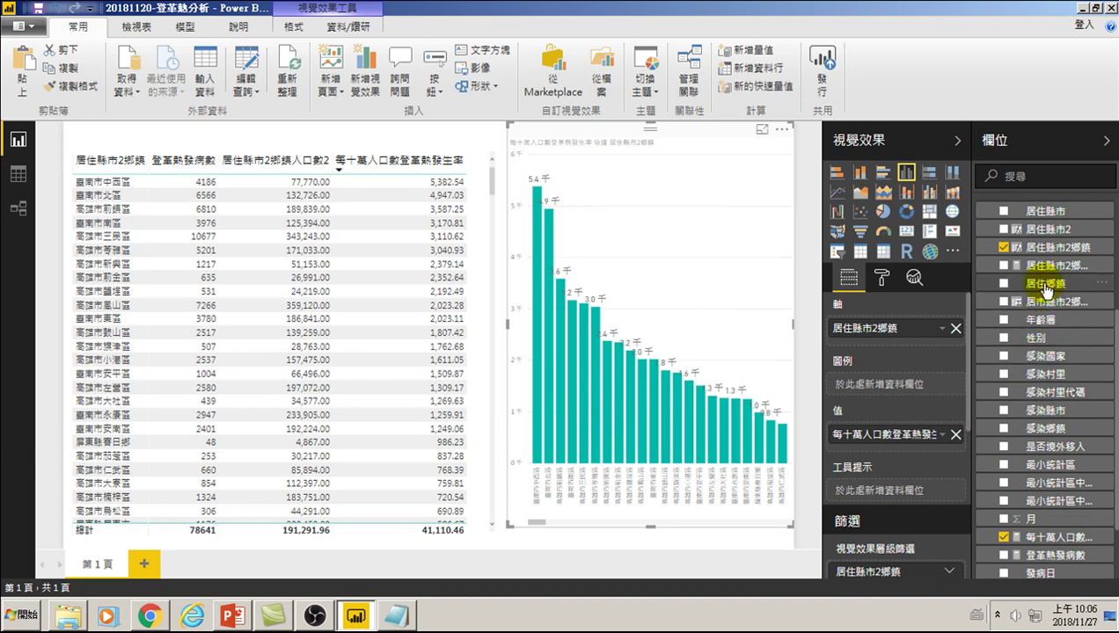
Add 居住縣市 to the chart's axis above 居住縣市2鄉鎮 so bars show county-level rates.
scroll(1044, 288, "up", 2)
left_click_drag(1044, 290, 890, 327)
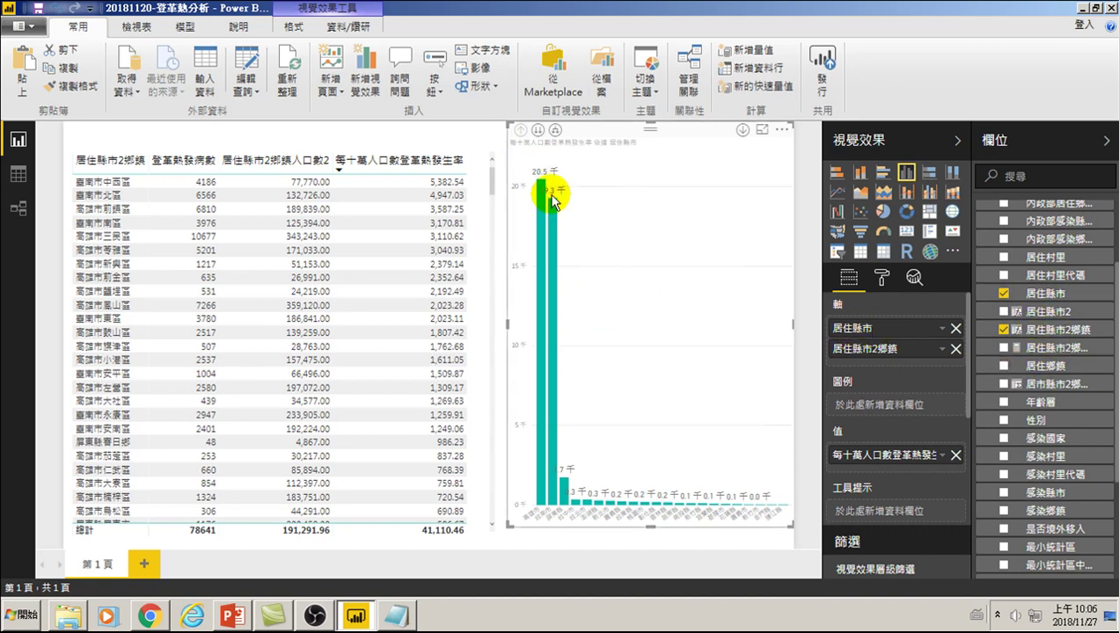
mouse_move(557, 205)
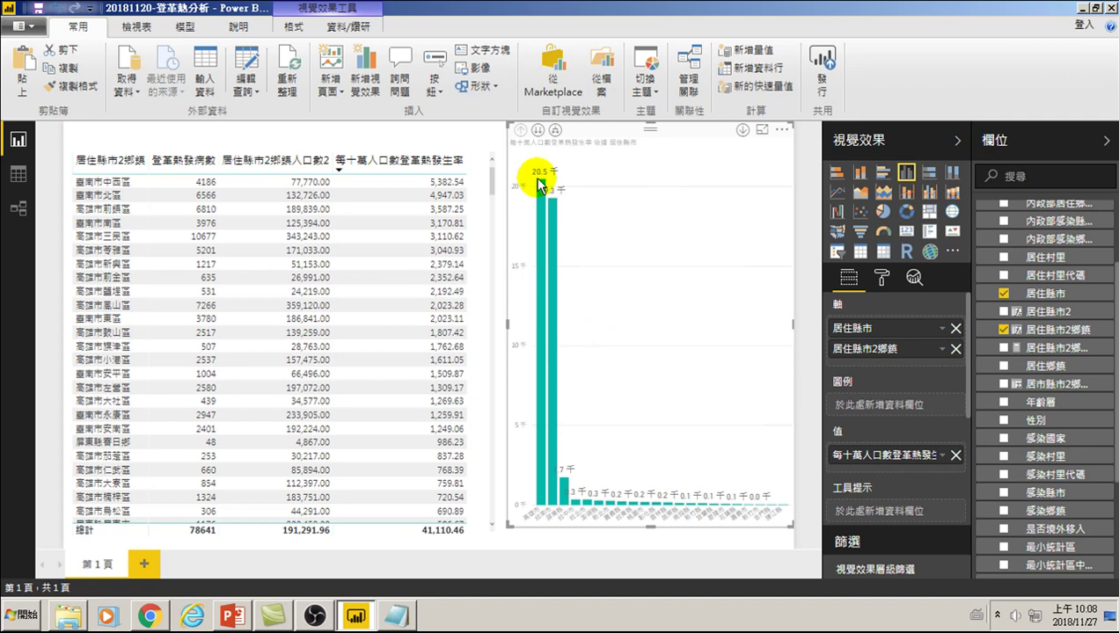
Check the county bars' tooltips, with 高雄市 highest at 20,469.36 per 100,000.
mouse_move(542, 210)
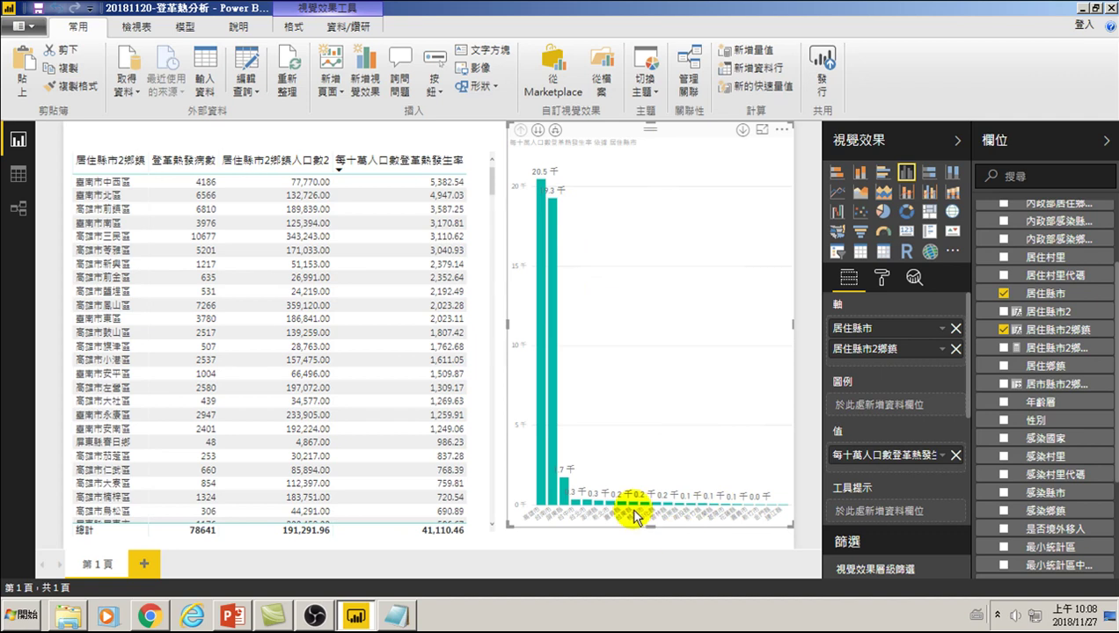
Raise the column chart's X-axis label text size from 11 to 19.
left_click(881, 278)
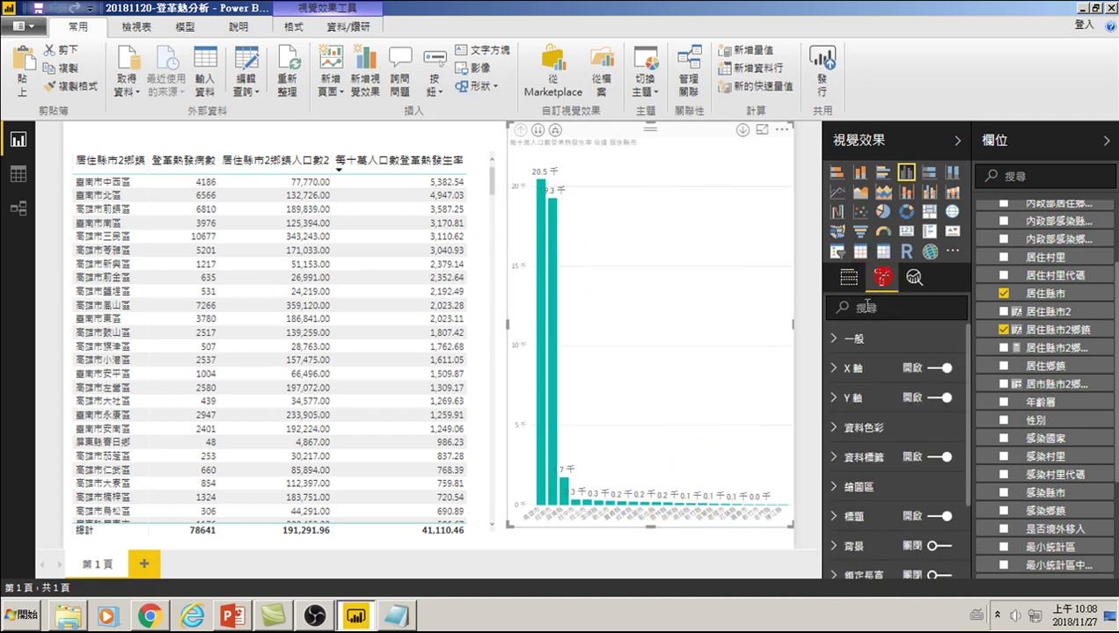
left_click(834, 368)
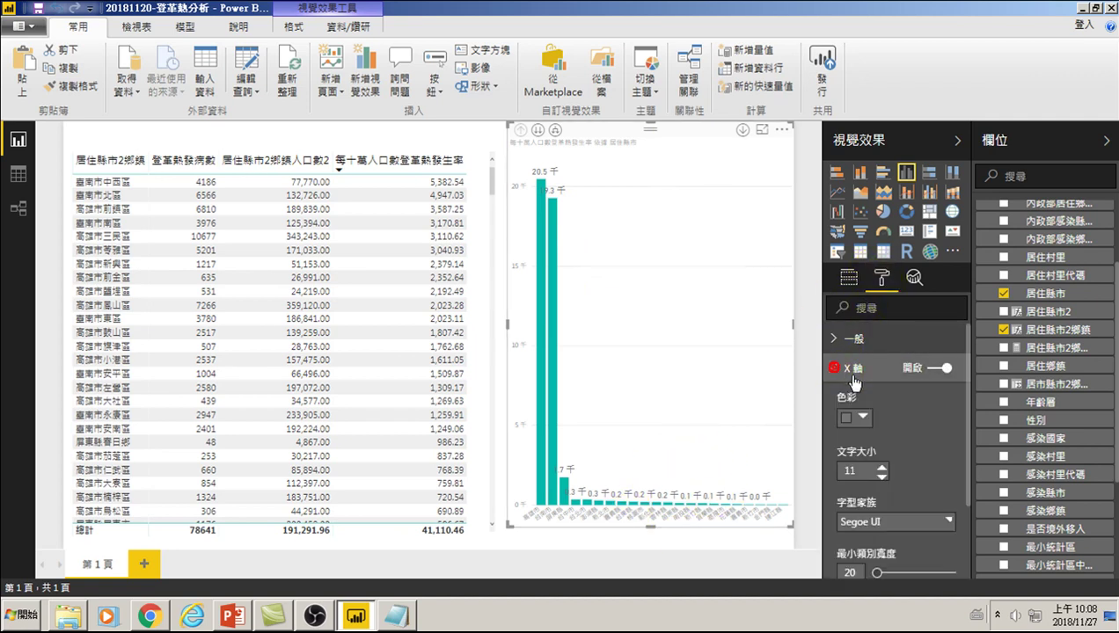
scroll(877, 369, "down", 5)
scroll(878, 369, "up", 5)
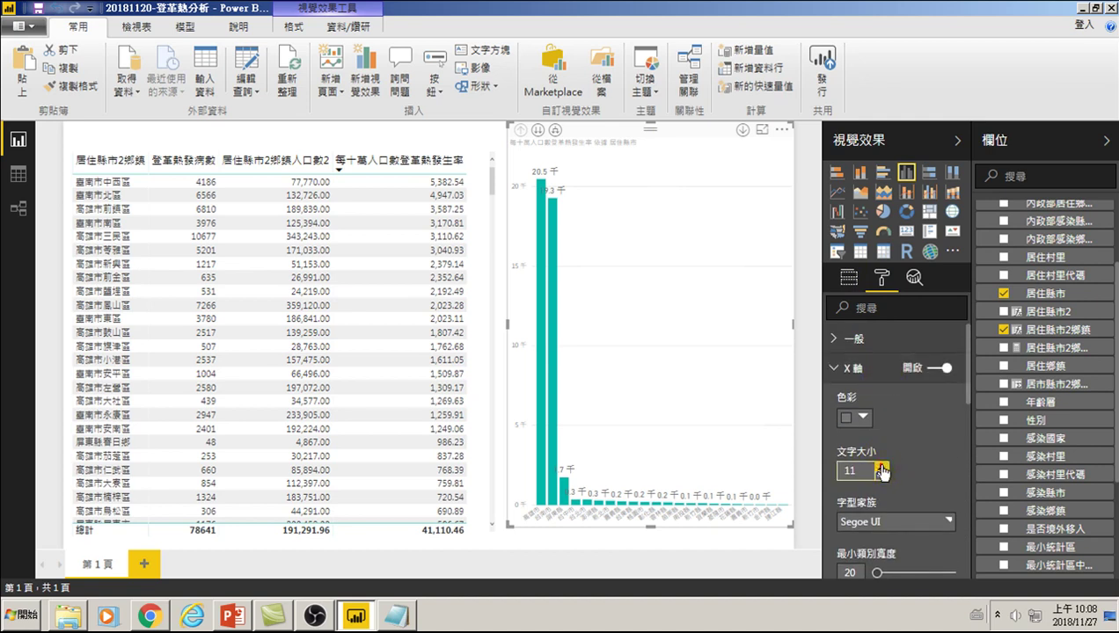
left_click_drag(881, 468, 882, 469)
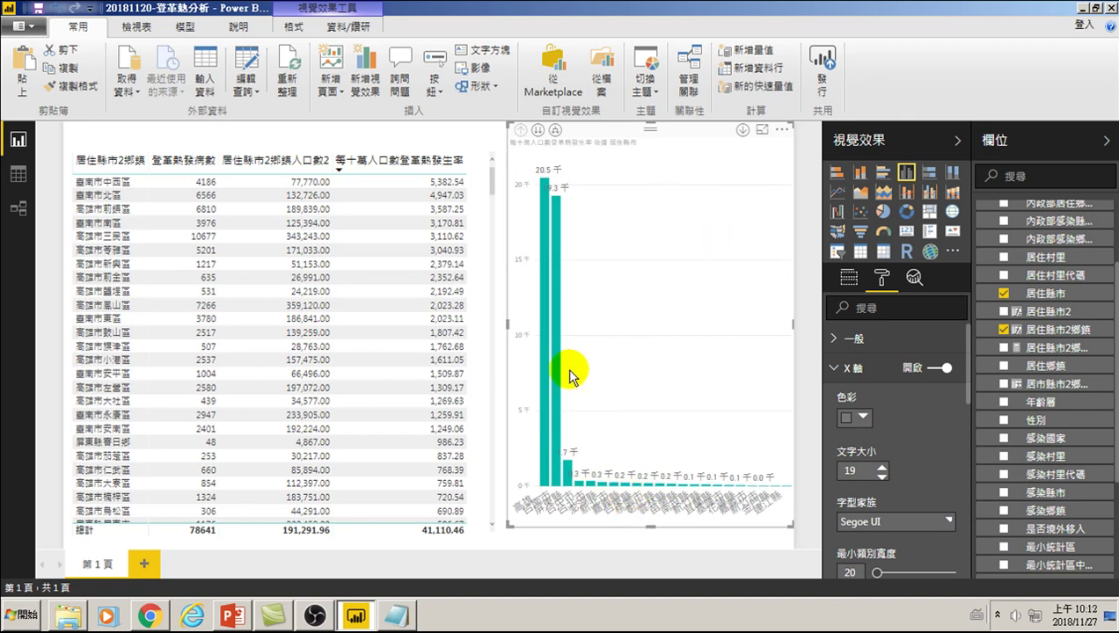
Rename the report page from 第1頁 to 各縣市每十萬人口登革熱發生率.
double_click(99, 563)
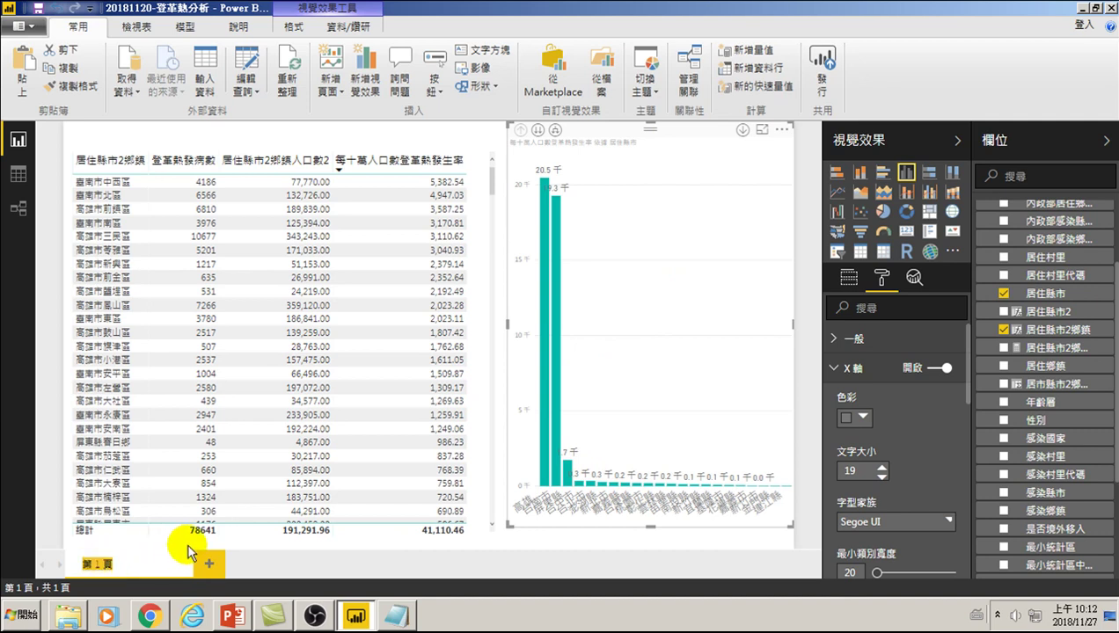
type("每十萬")
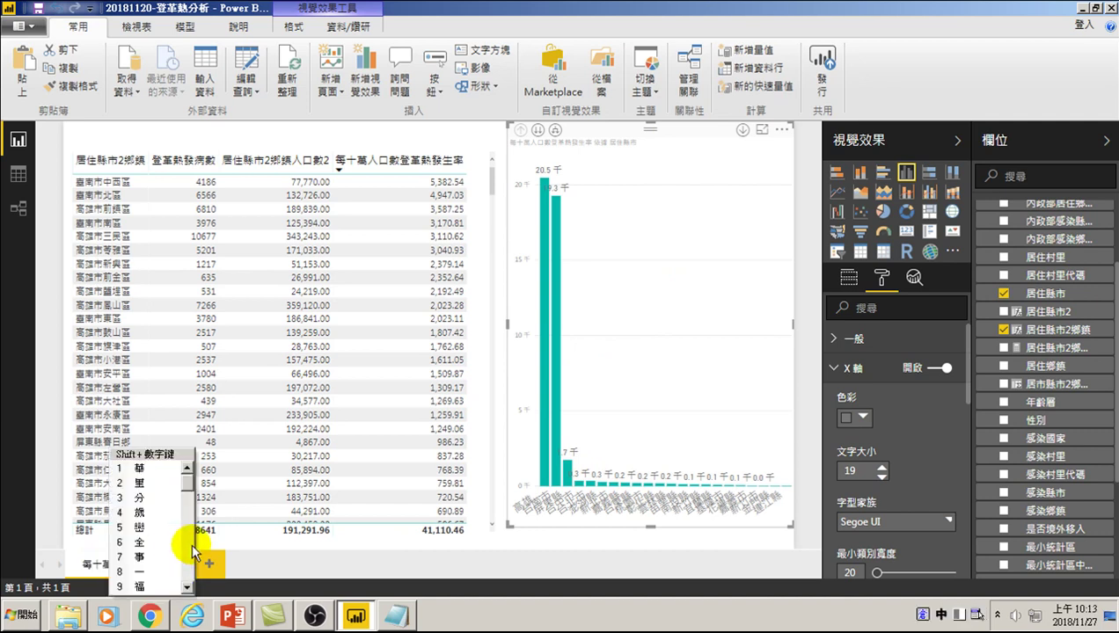
type("人")
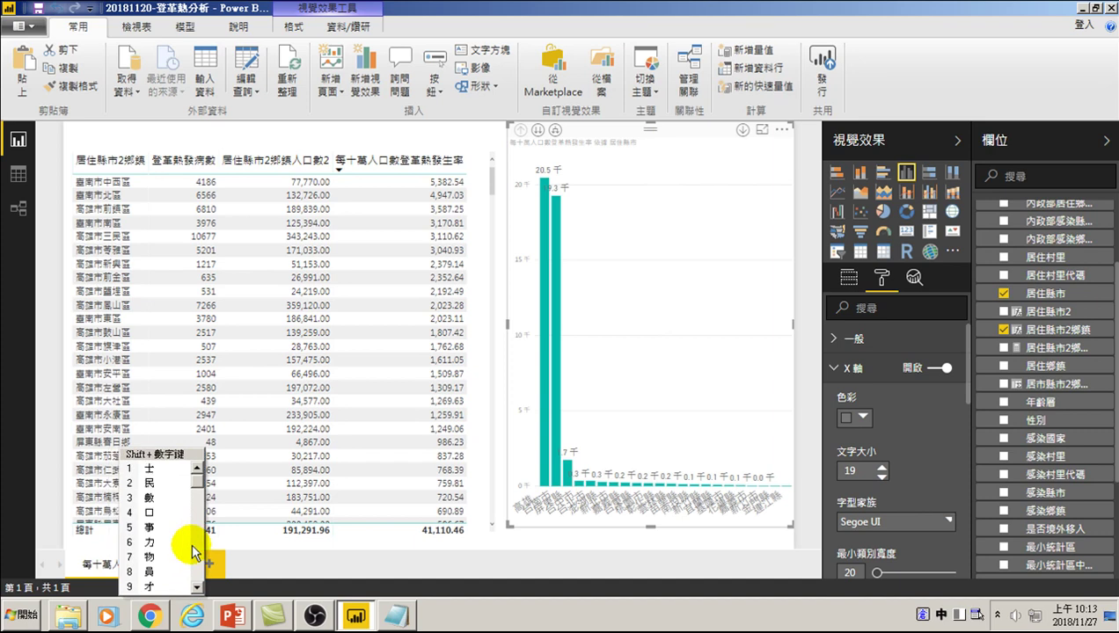
type("口登革熱")
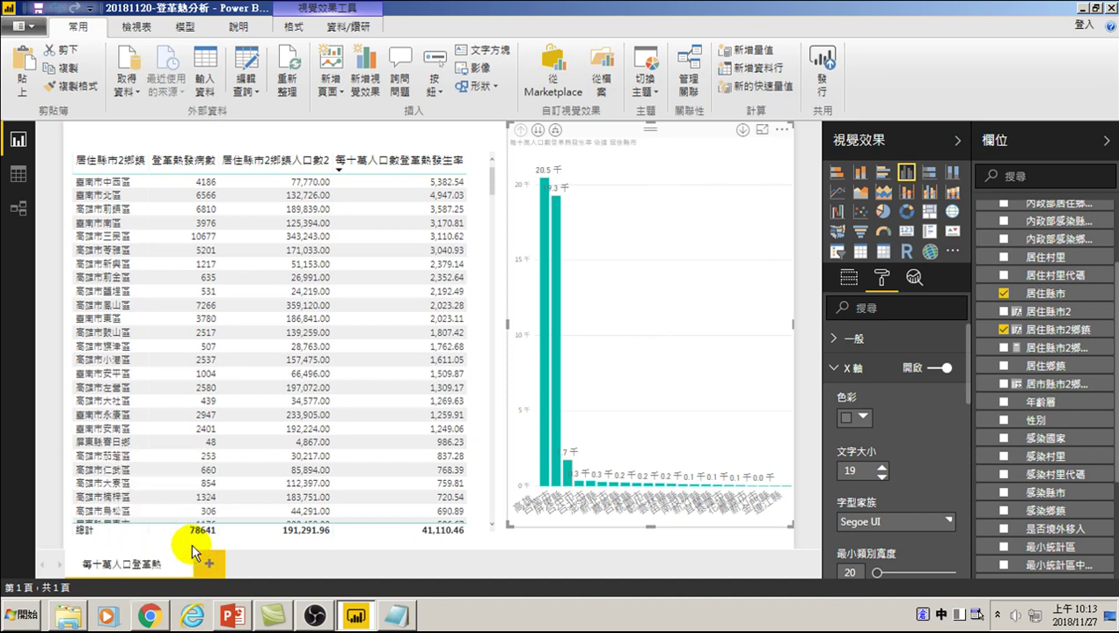
type("發生")
key("space")
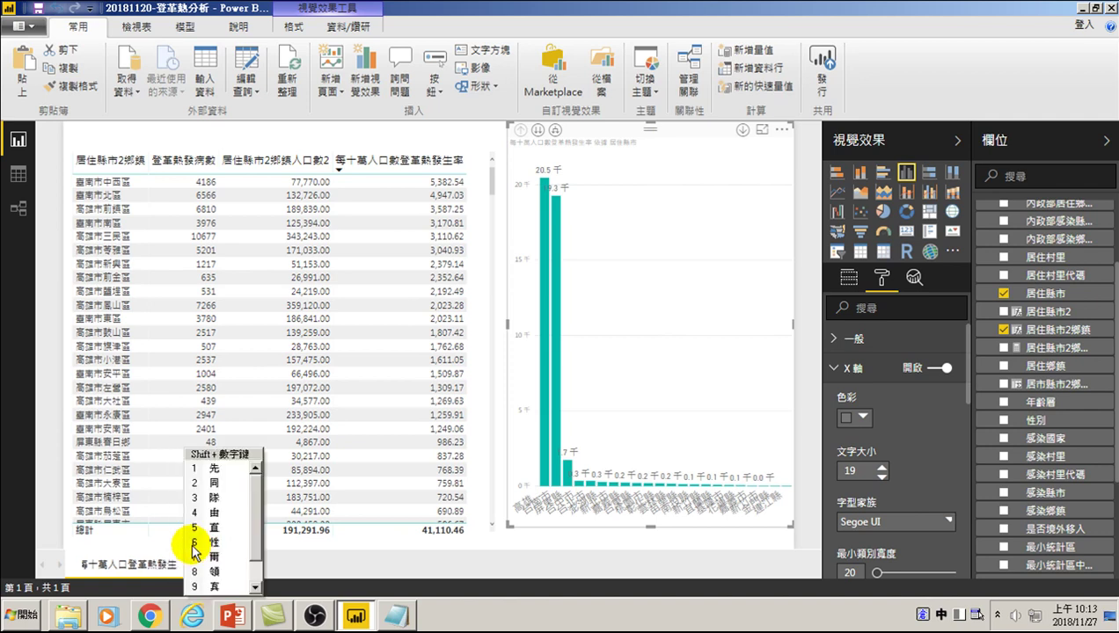
left_click(195, 549)
key("BackSpace")
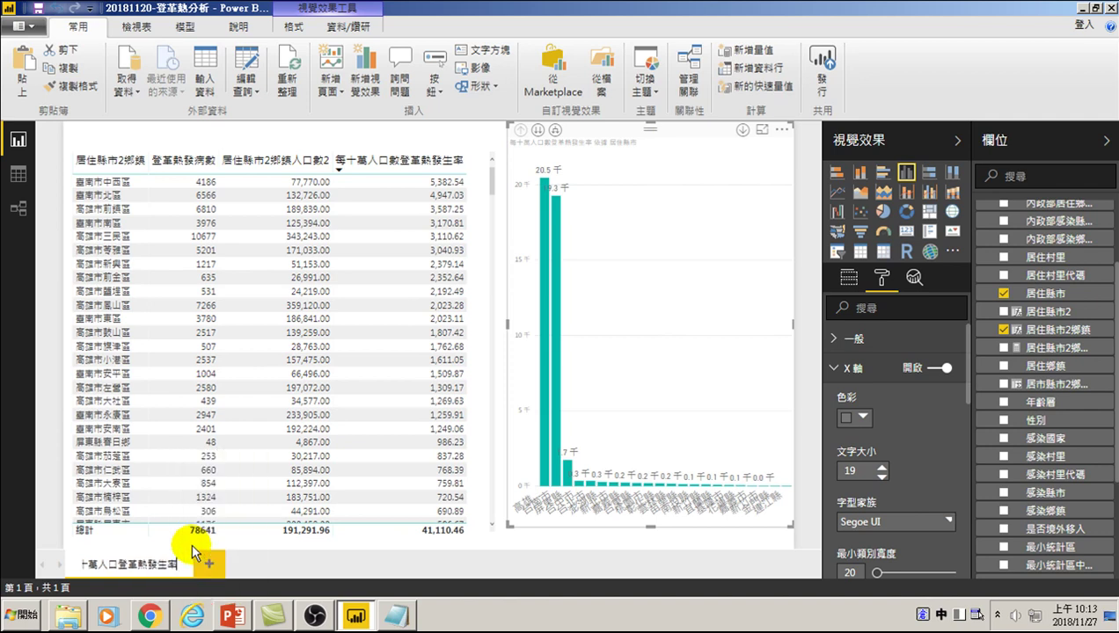
key("Left")
key("Left")
key("Left")
key("Left")
key("Left")
key("Left")
key("Left")
key("Left")
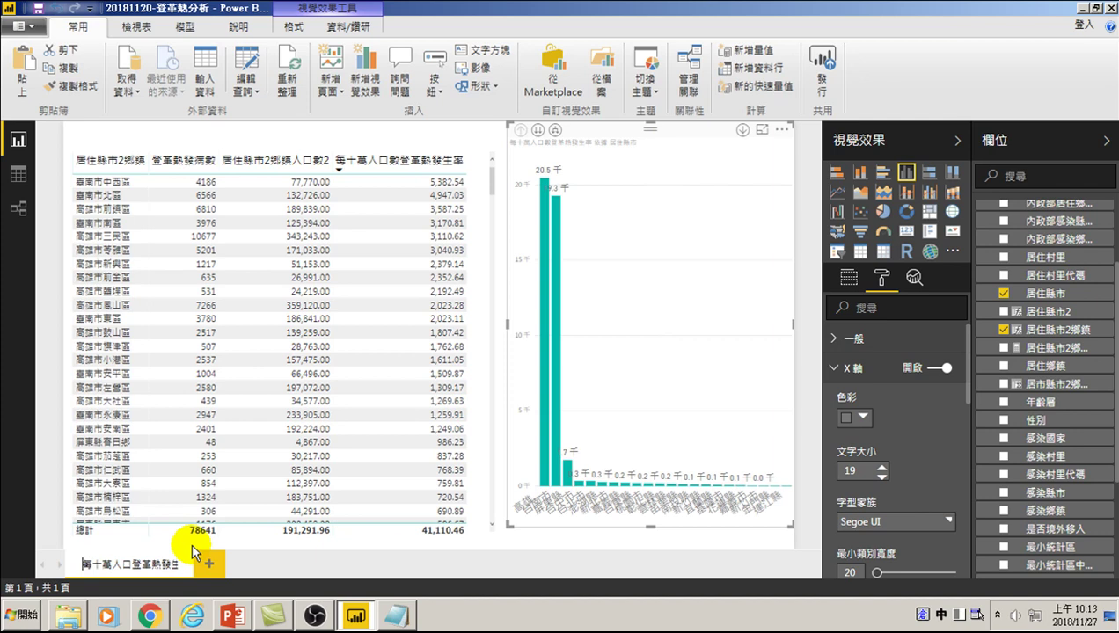
type("各bfhvf縣市")
key("Return")
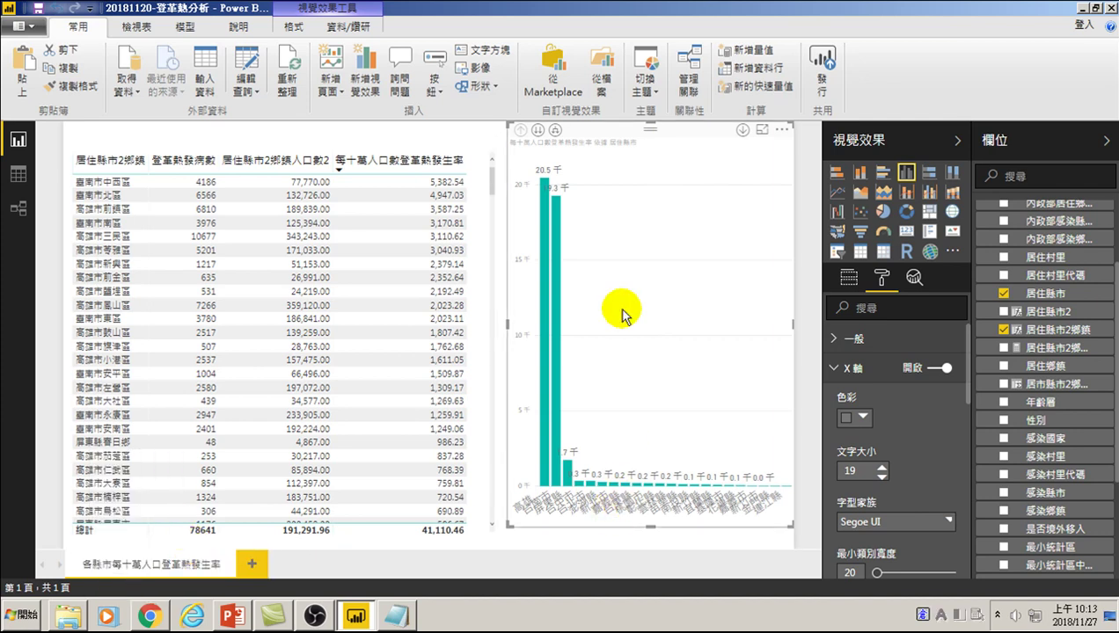
Open the column chart's More options menu to reach Export data.
left_click(780, 130)
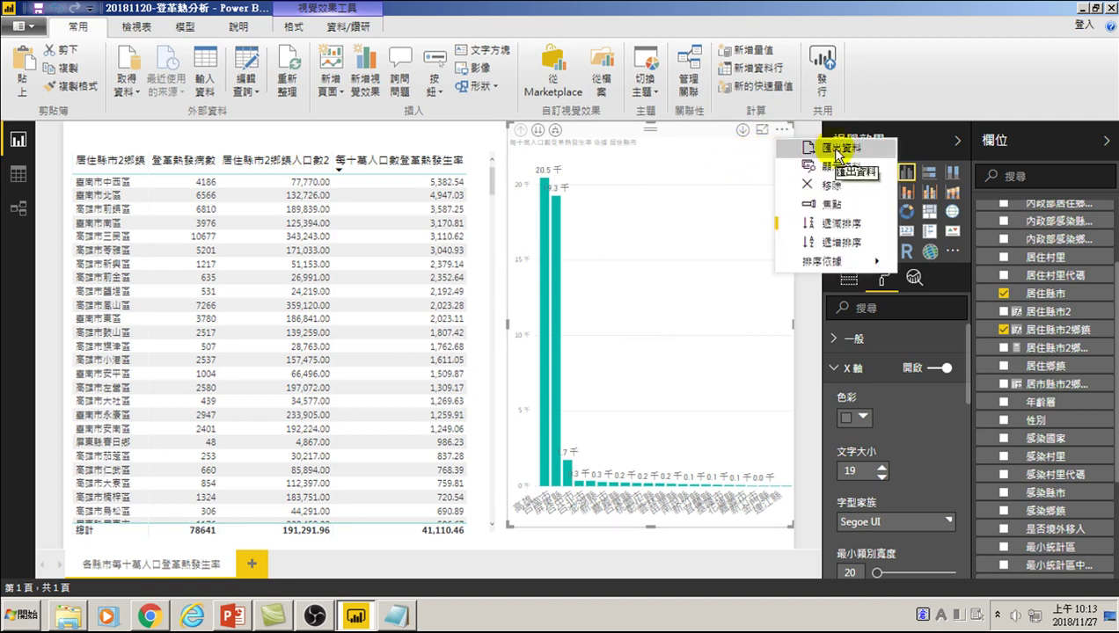